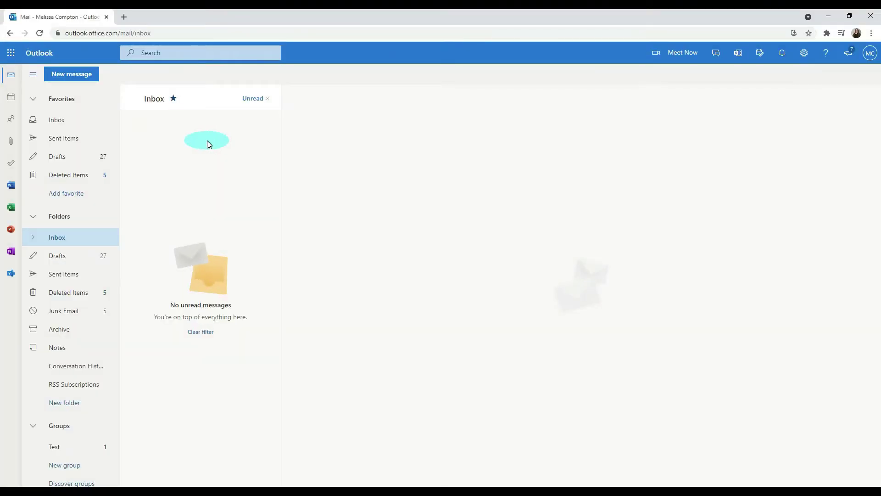
- In the calendar, browse Add calendar's Sports category to the NFL team calendars
click(10, 98)
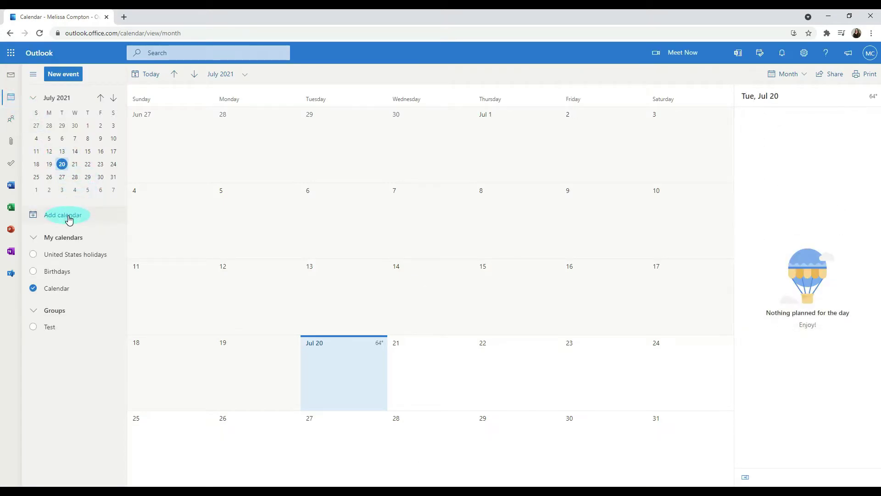
click(69, 220)
click(183, 296)
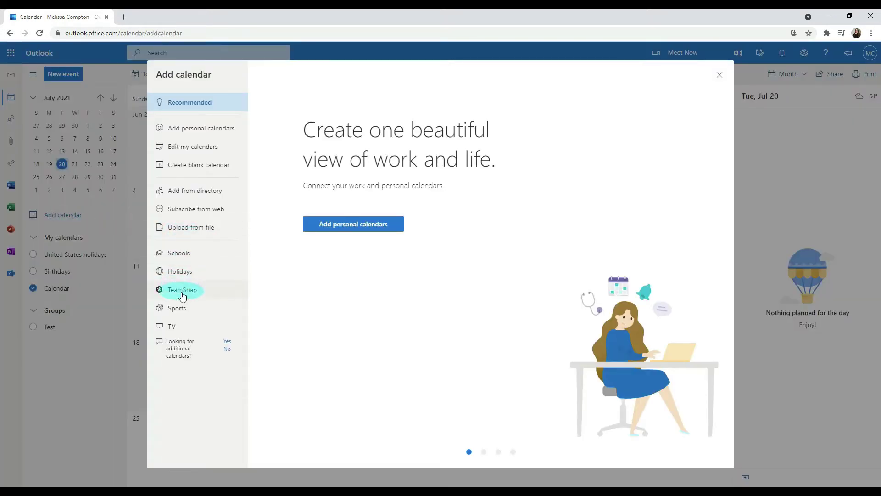
click(181, 309)
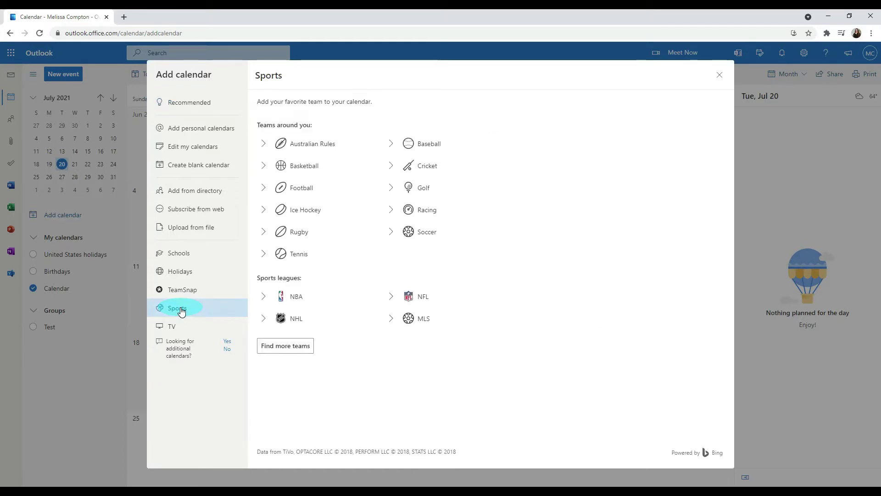
click(316, 166)
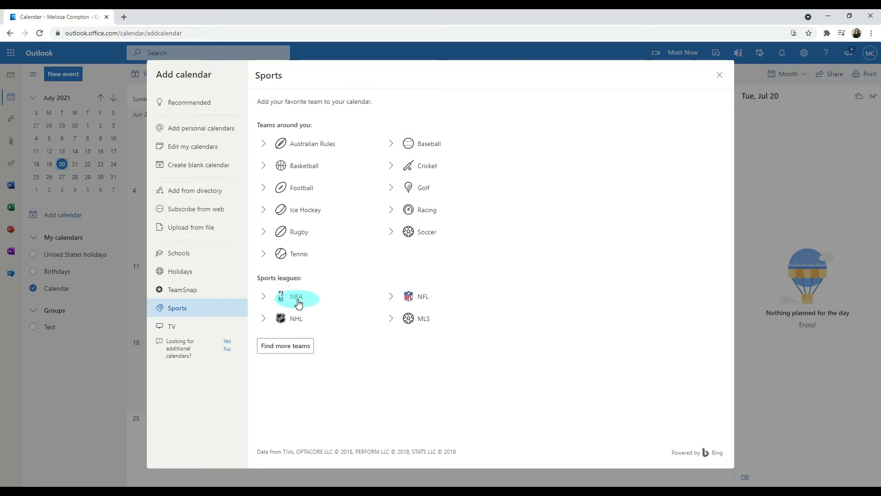
click(423, 298)
- Filter NFL teams by 'gree', add the Green Bay Packers calendar, and close the dialog
click(327, 131)
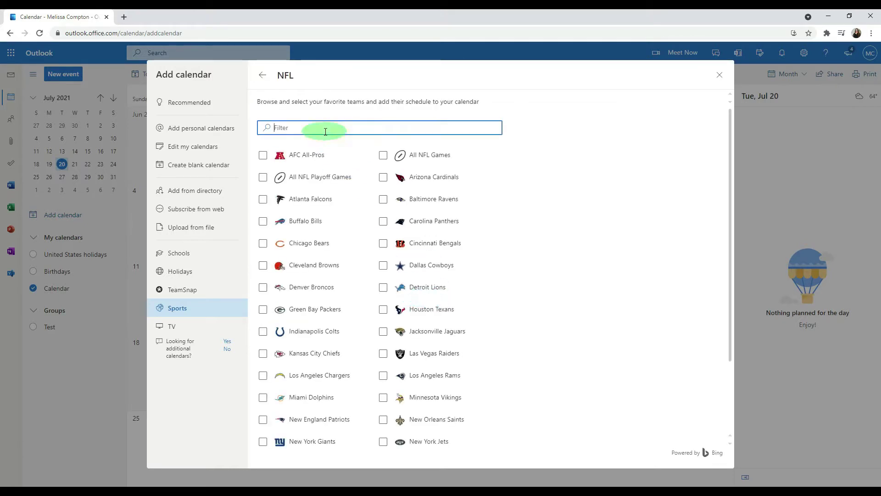
text(gree)
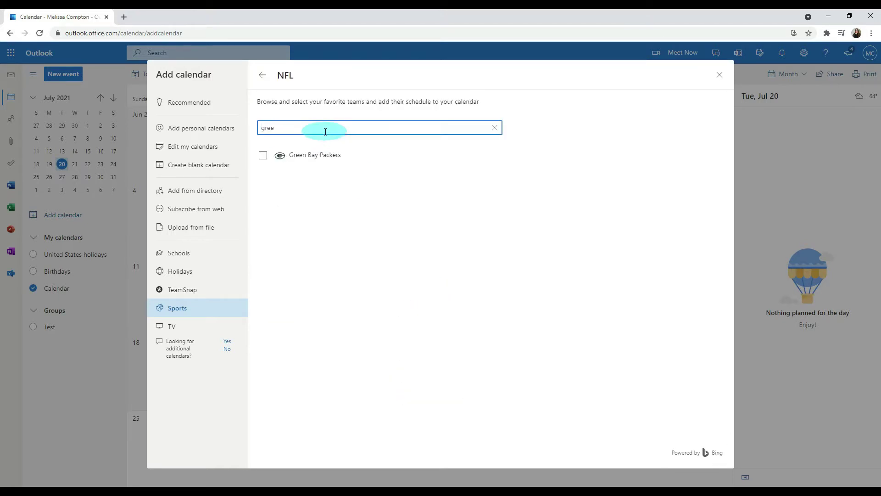
click(323, 155)
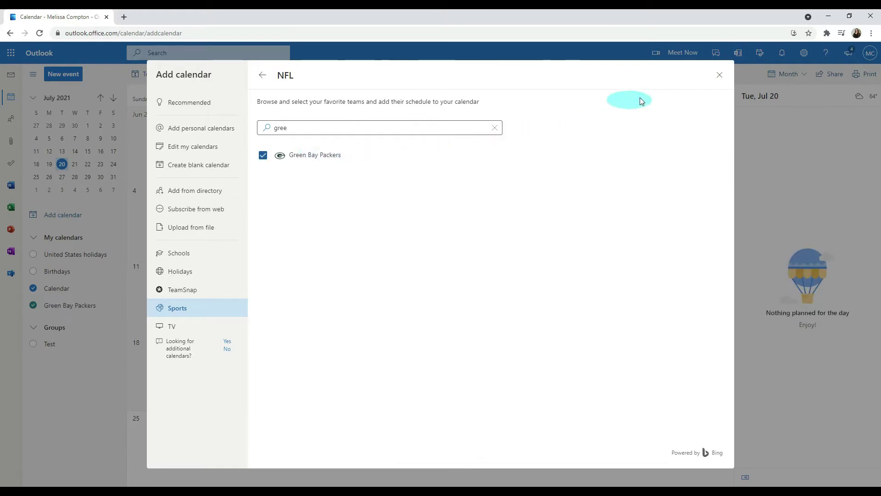
click(718, 76)
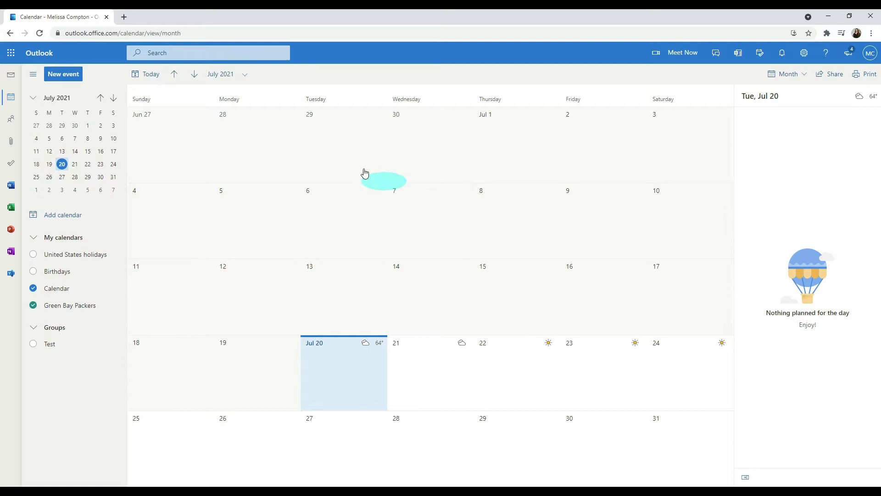
- Move to August 2021 and view details of the Aug 14 Texans game
click(194, 75)
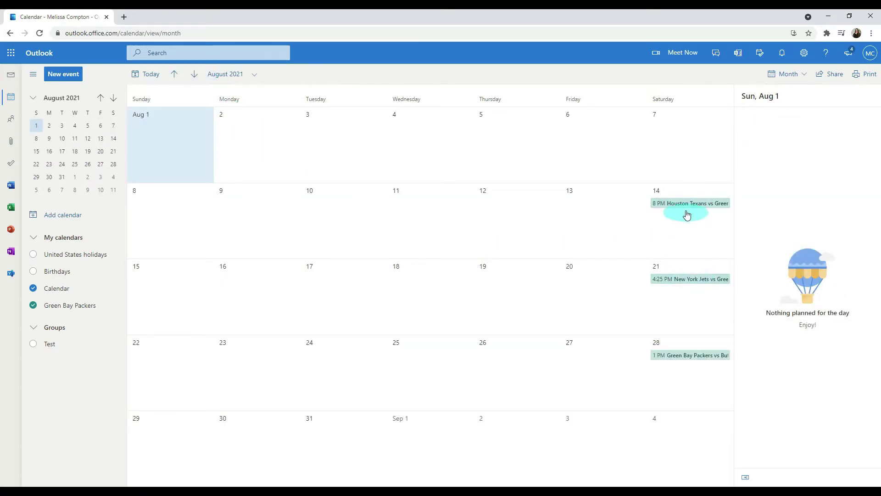
mouse_move(685, 208)
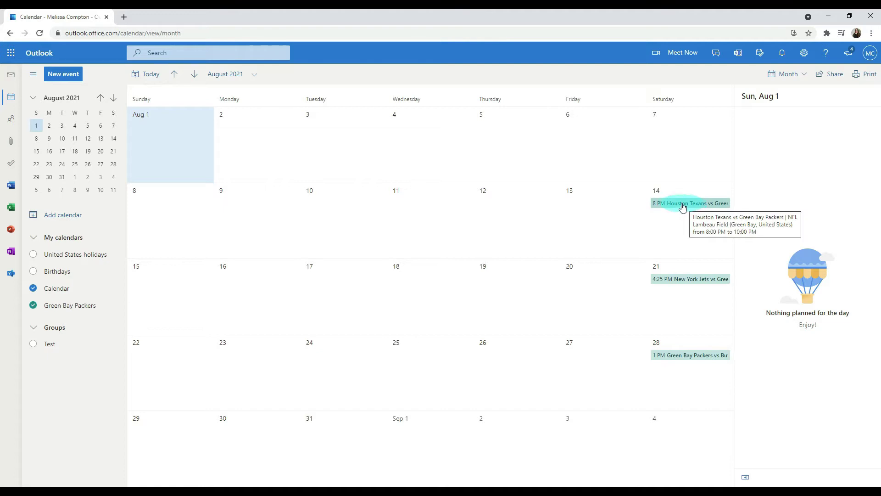
click(681, 206)
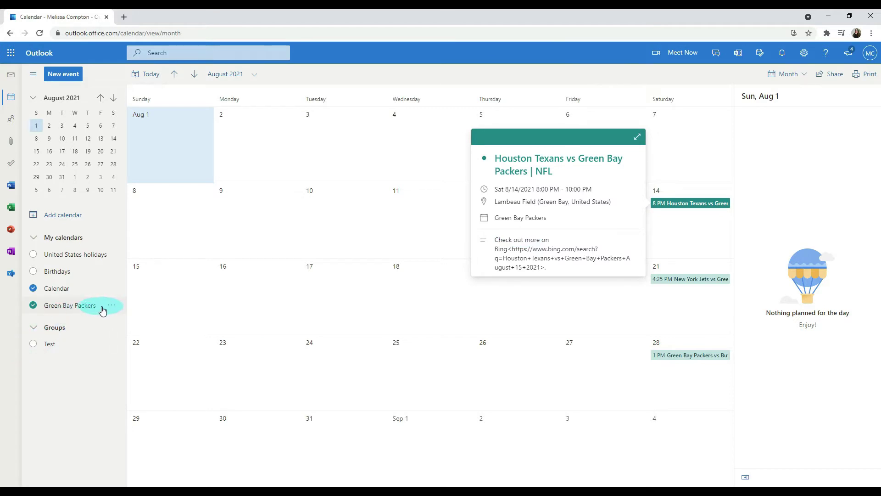
- Set the Green Bay Packers calendar colour to green
click(110, 306)
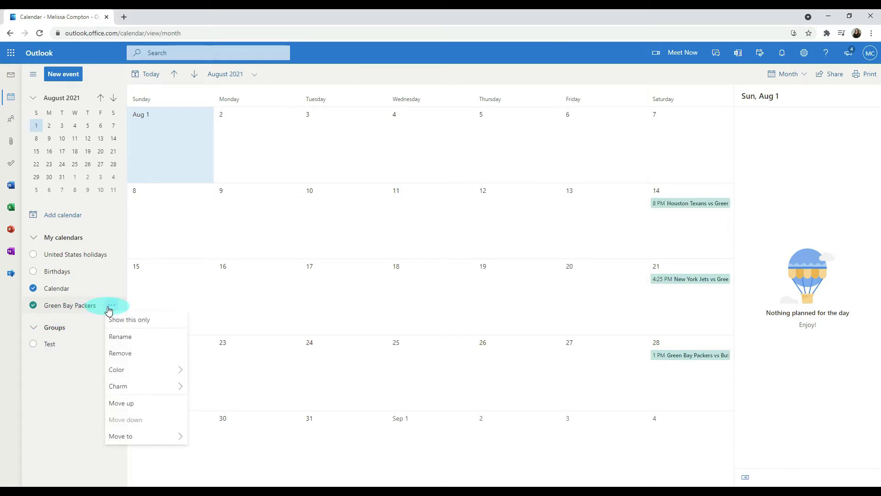
mouse_move(118, 373)
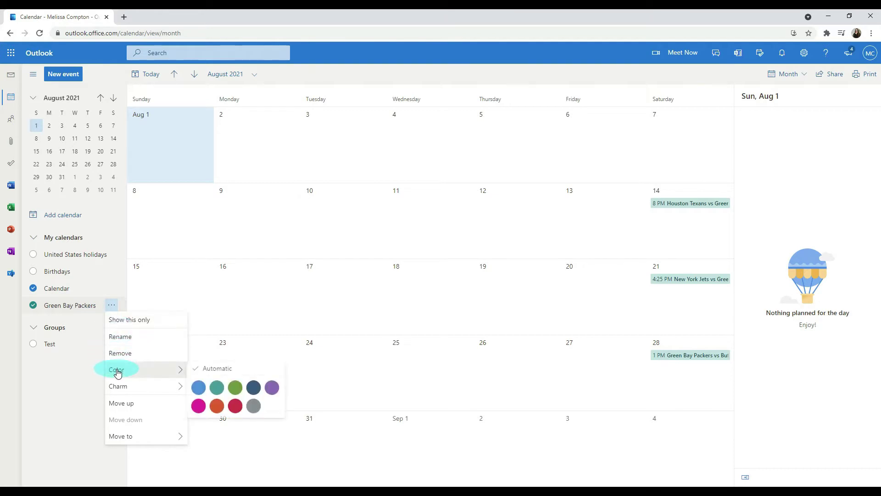
click(236, 389)
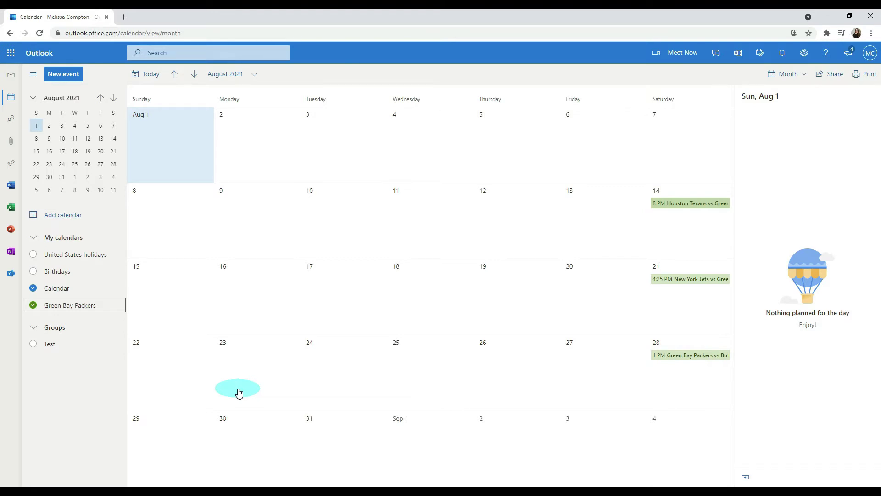
- Hide the Green Bay Packers games from the month view, then show them again
mouse_move(117, 310)
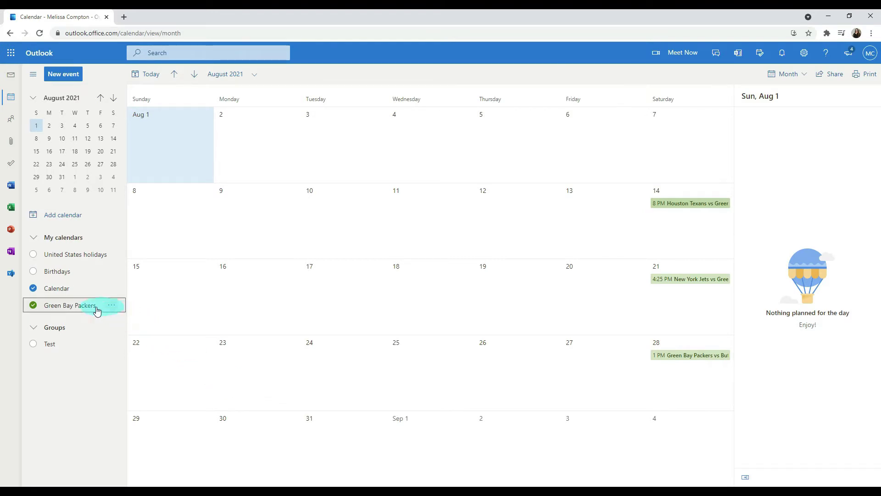
click(33, 306)
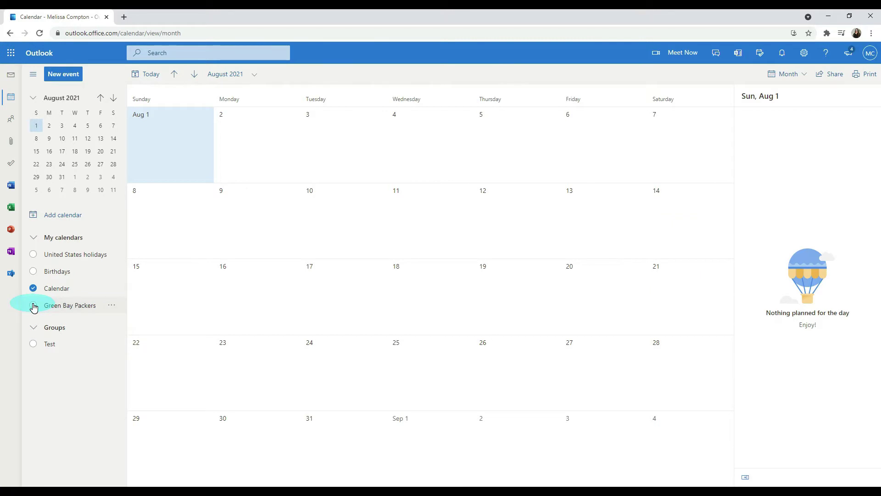
click(33, 306)
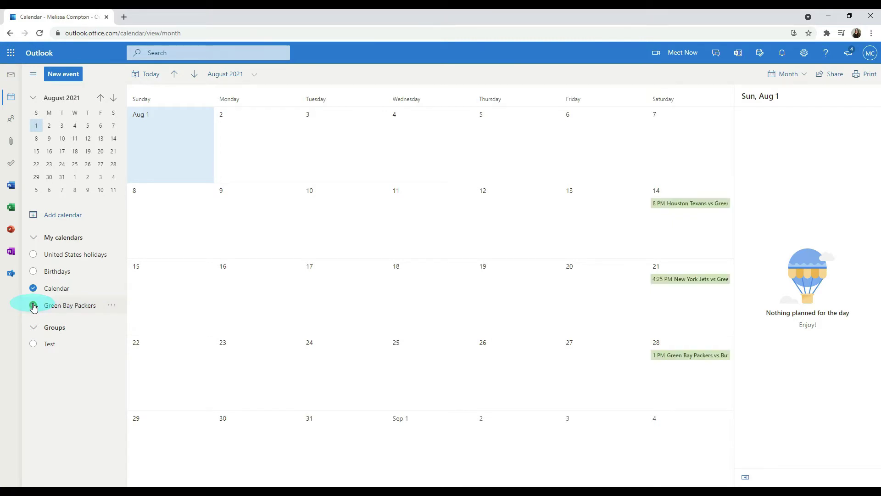
- Remove the Green Bay Packers calendar and confirm the removal
click(113, 307)
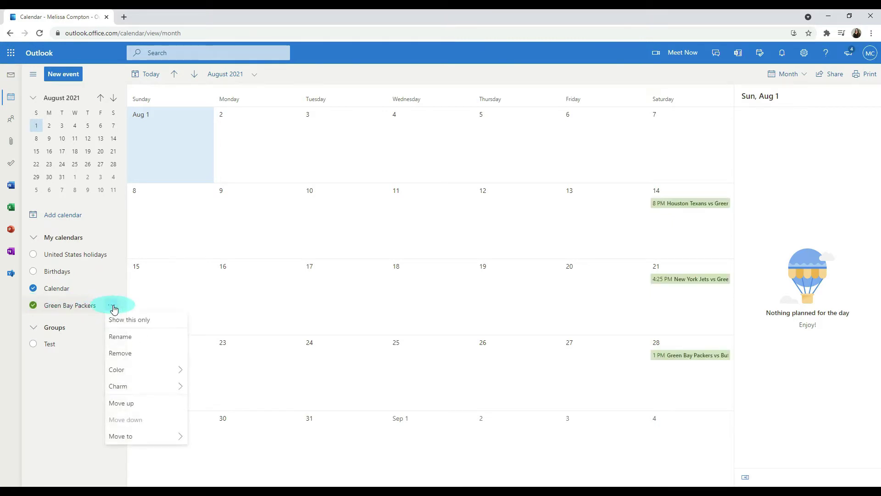
click(119, 354)
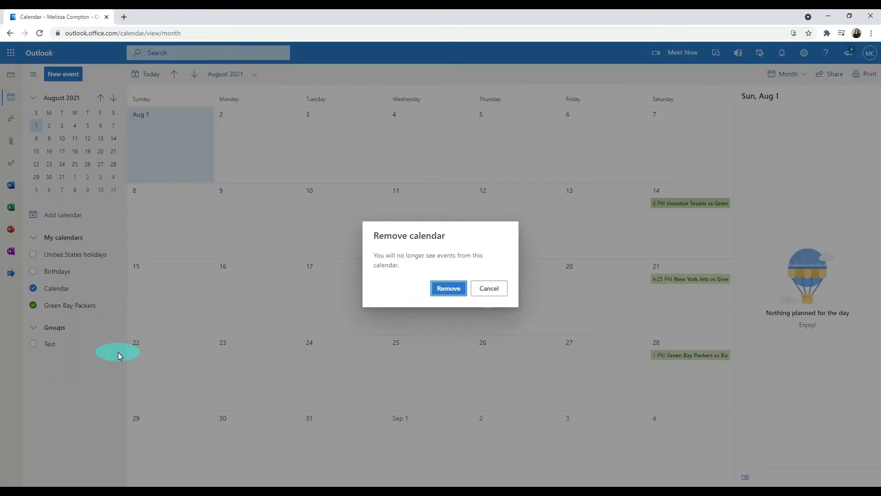
click(448, 289)
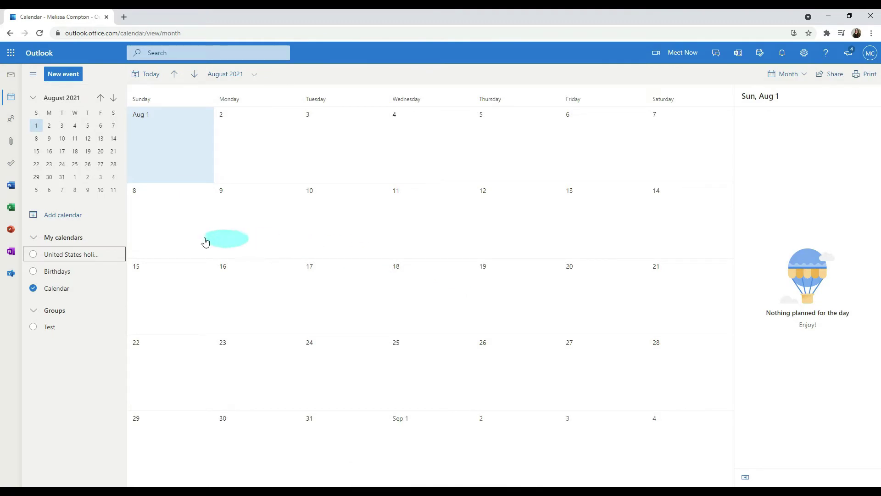
click(62, 215)
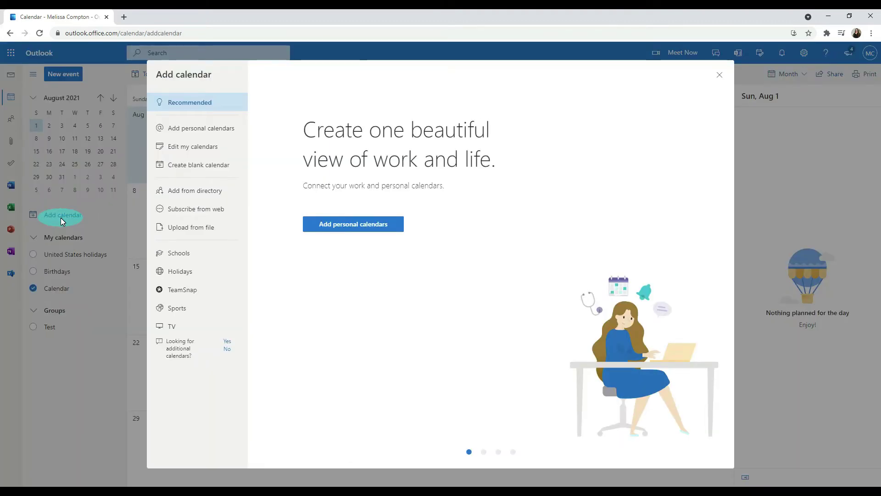
click(179, 254)
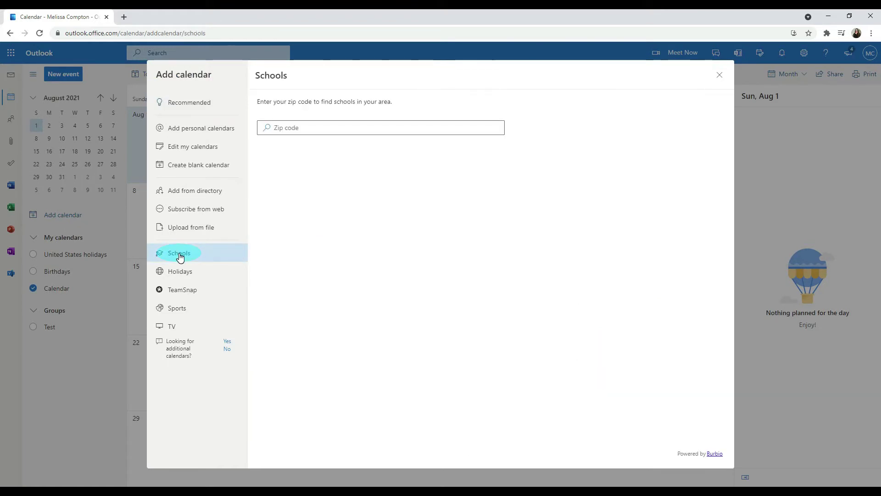
click(289, 128)
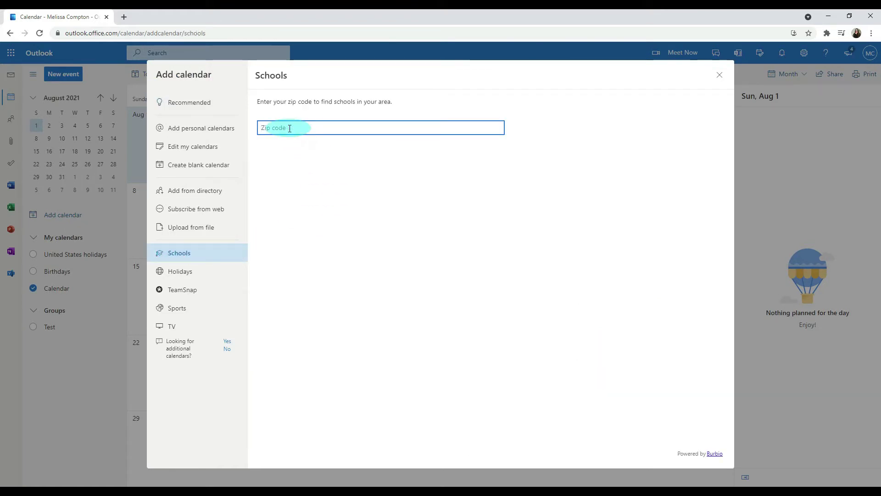
text(40272)
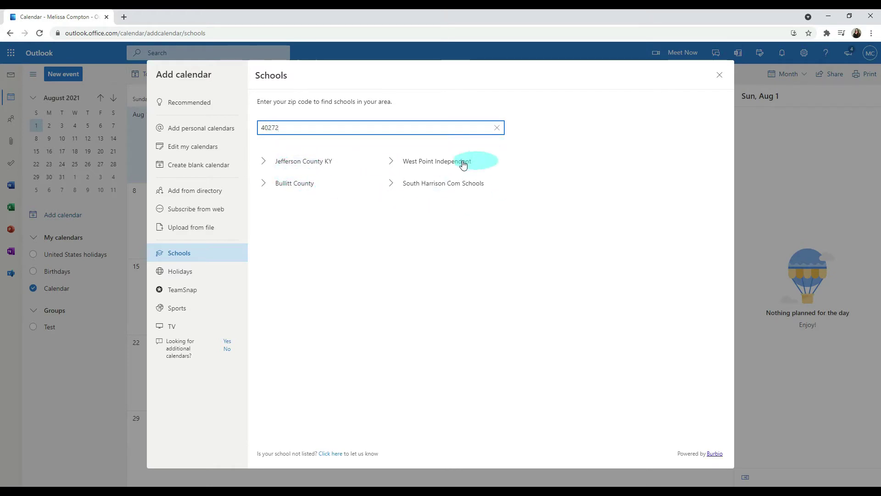
click(301, 164)
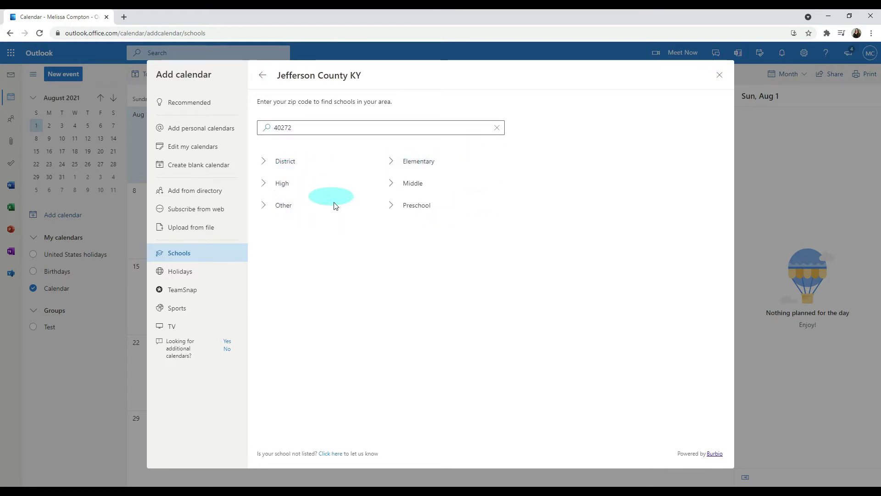
click(417, 162)
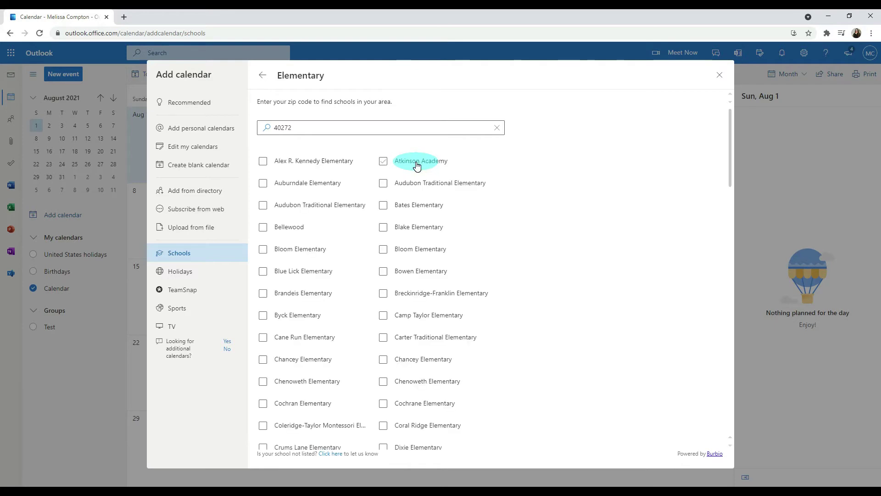
click(296, 345)
click(449, 318)
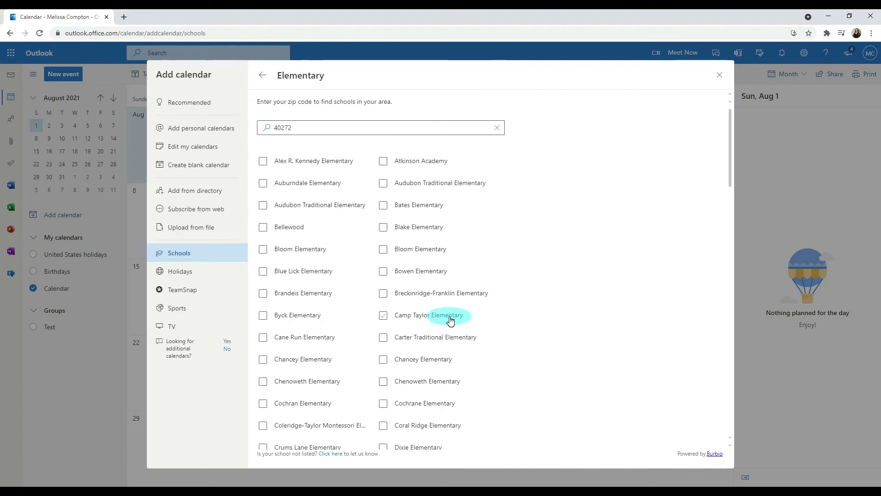
click(449, 318)
click(719, 74)
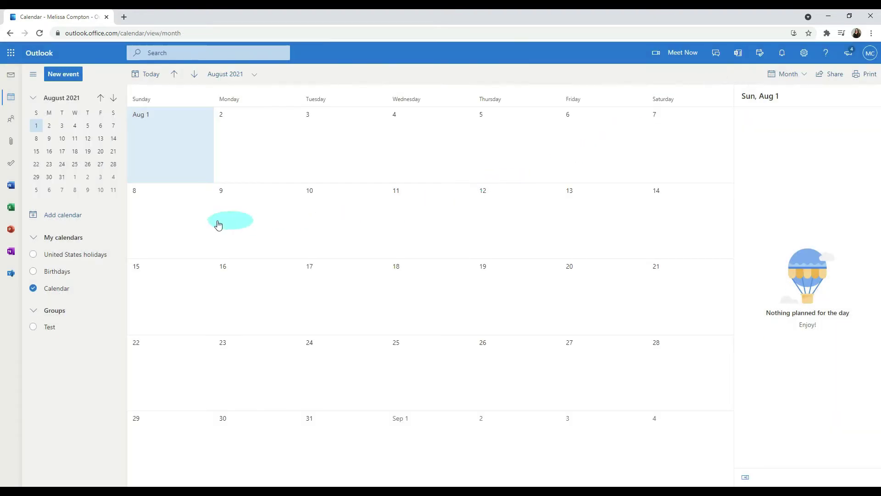
- Add Apollo 13 from A&E Network (East), Eastern Standard Time, under TV calendars
click(63, 221)
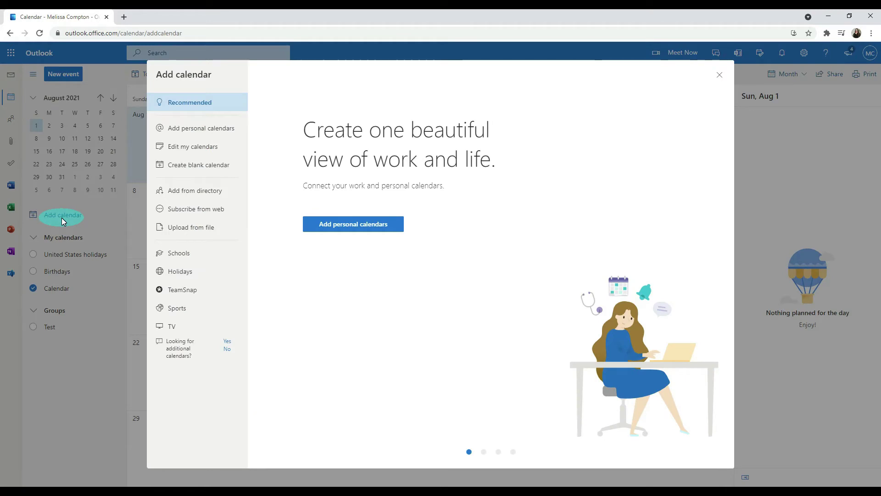
click(171, 326)
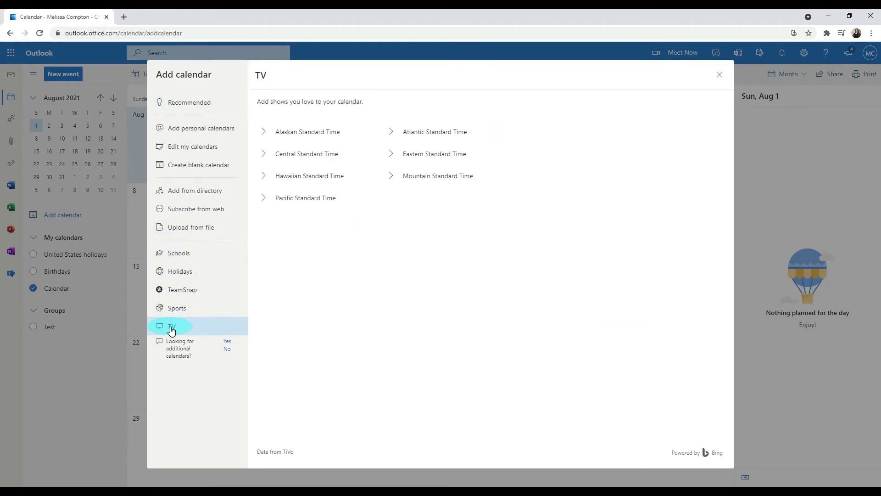
click(427, 158)
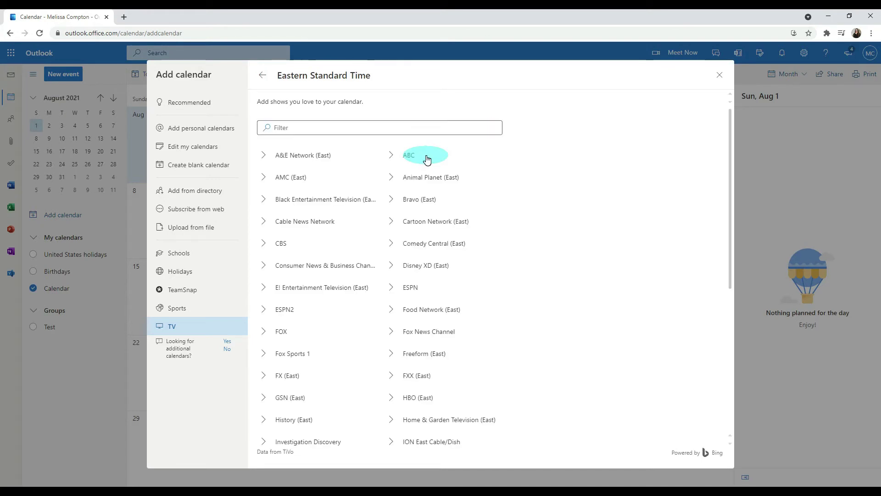
click(286, 155)
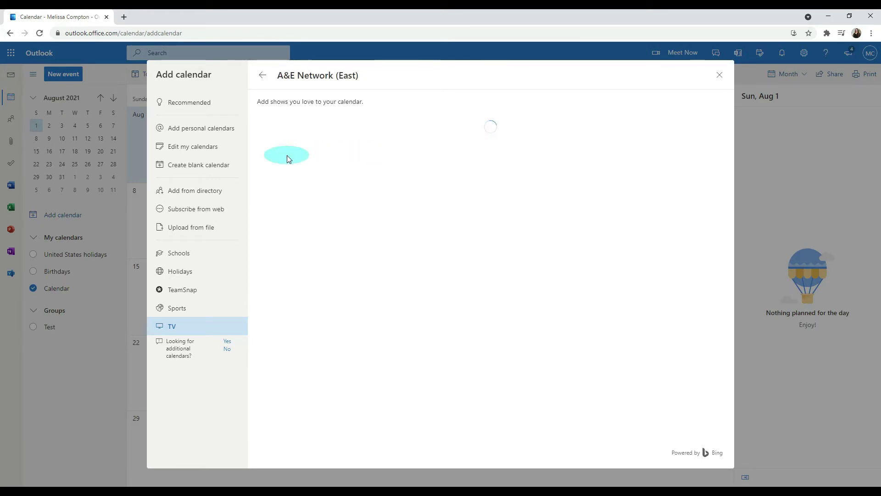
click(408, 178)
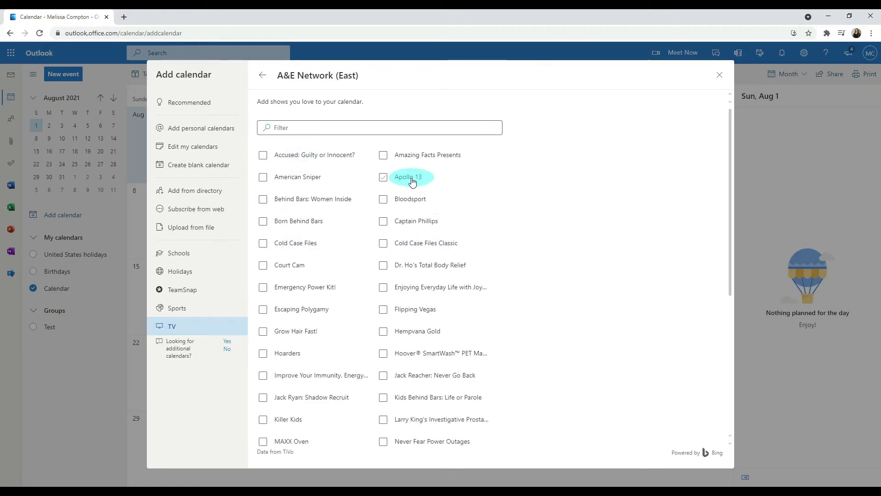